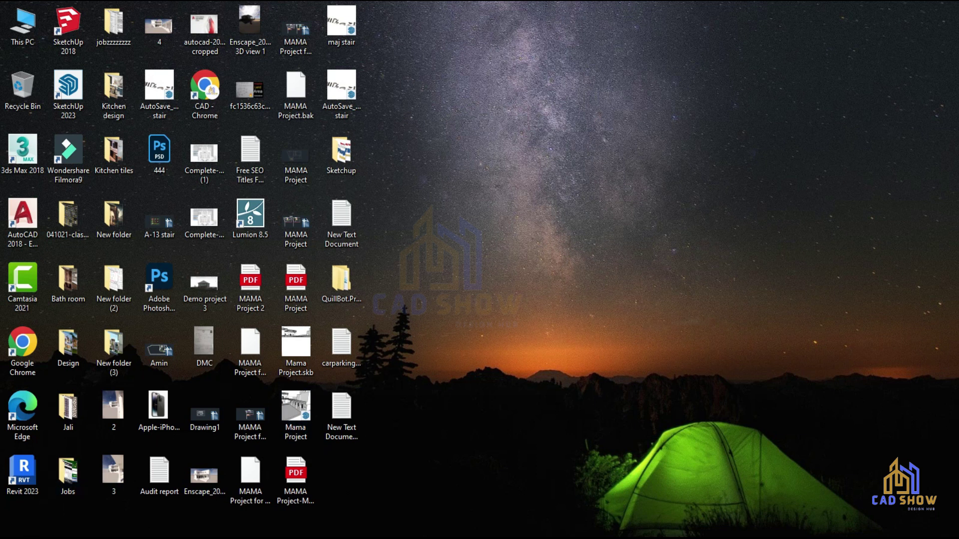
# Open the Control Panel's list of installed programs for uninstalling
pyautogui.press('super')
pyautogui.write('co')
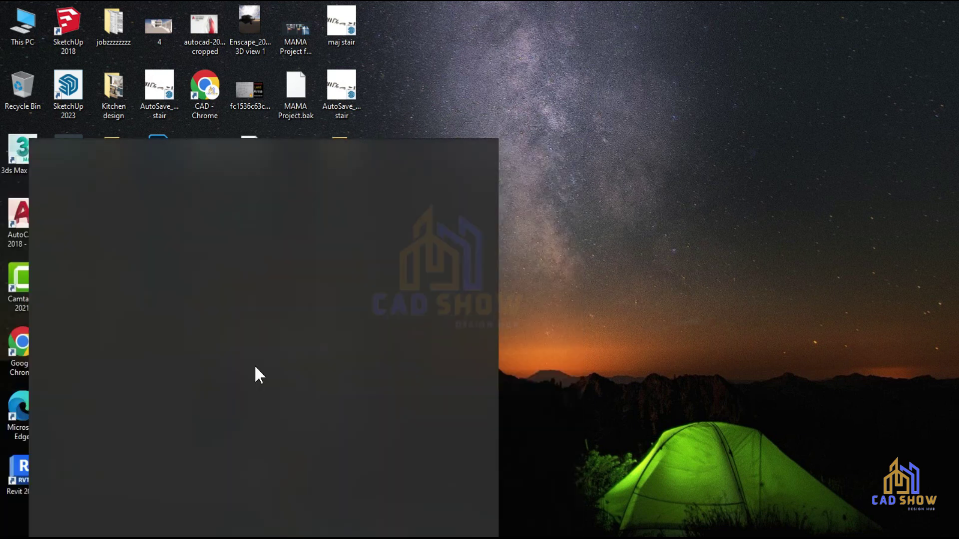
pyautogui.write('n')
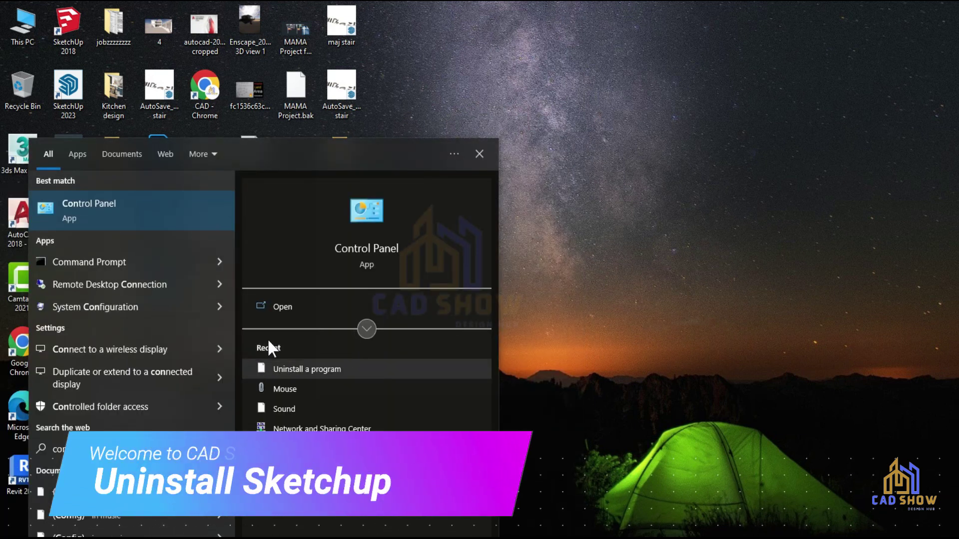
pyautogui.click(379, 246)
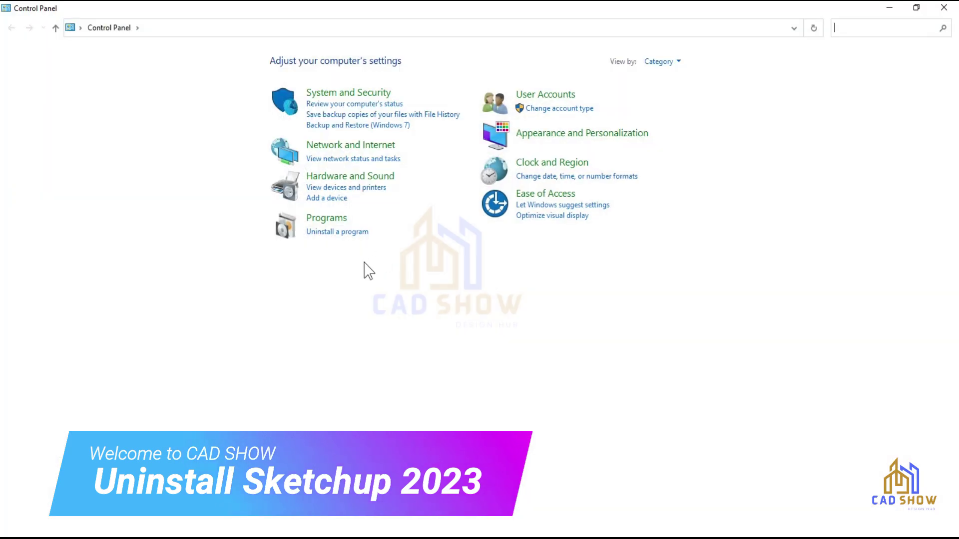
pyautogui.click(681, 62)
pyautogui.click(662, 74)
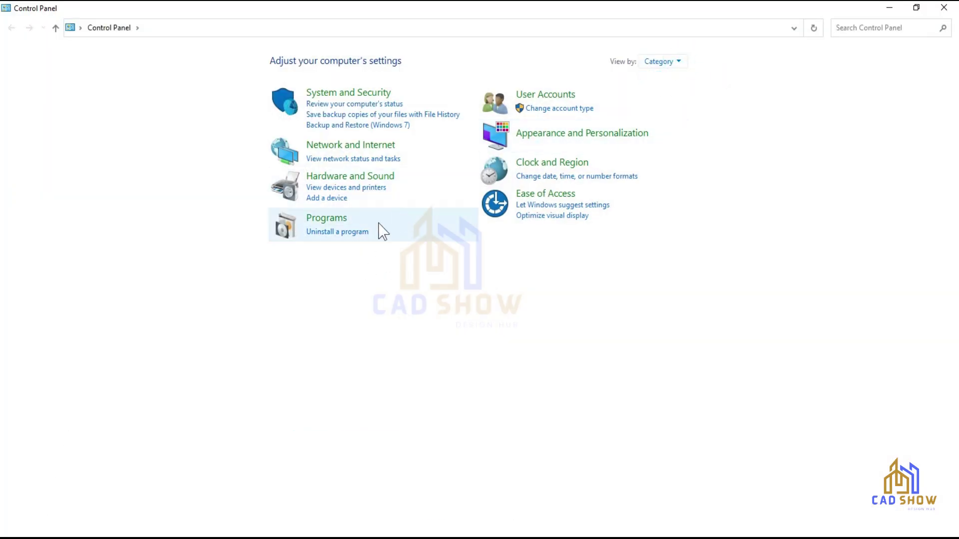
pyautogui.click(344, 233)
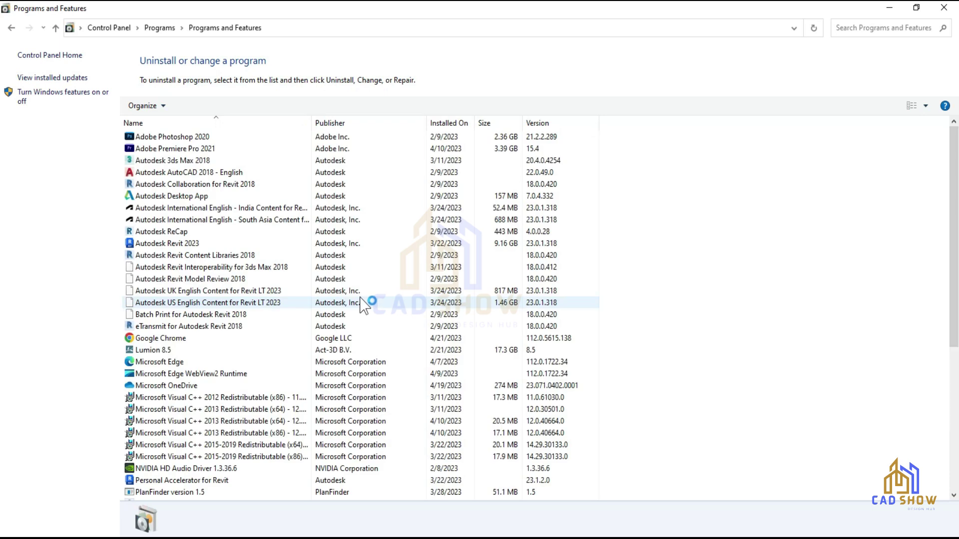
# Find SketchUp 2023 among the installed programs and start its uninstallation
pyautogui.scroll(-7, 224, 334)
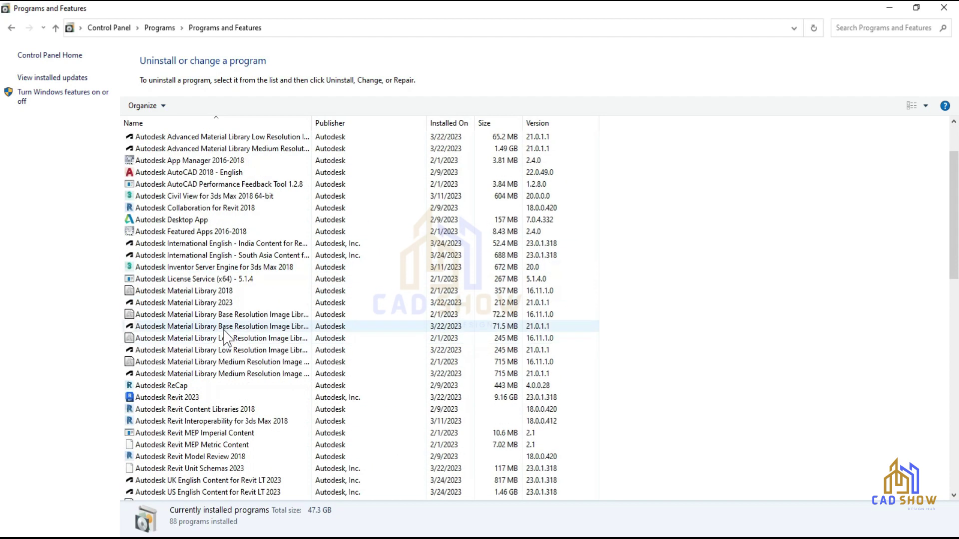
pyautogui.scroll(-11, 227, 340)
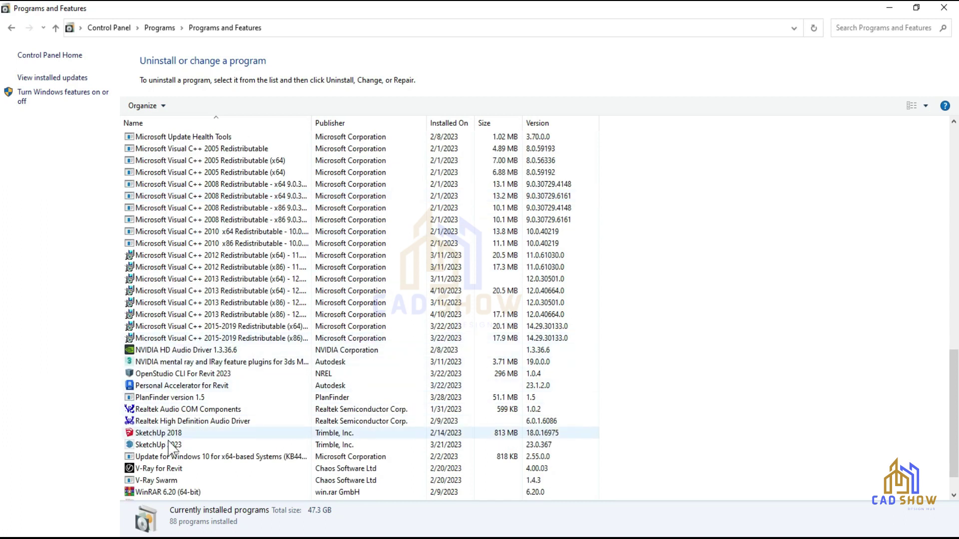
pyautogui.click(165, 444)
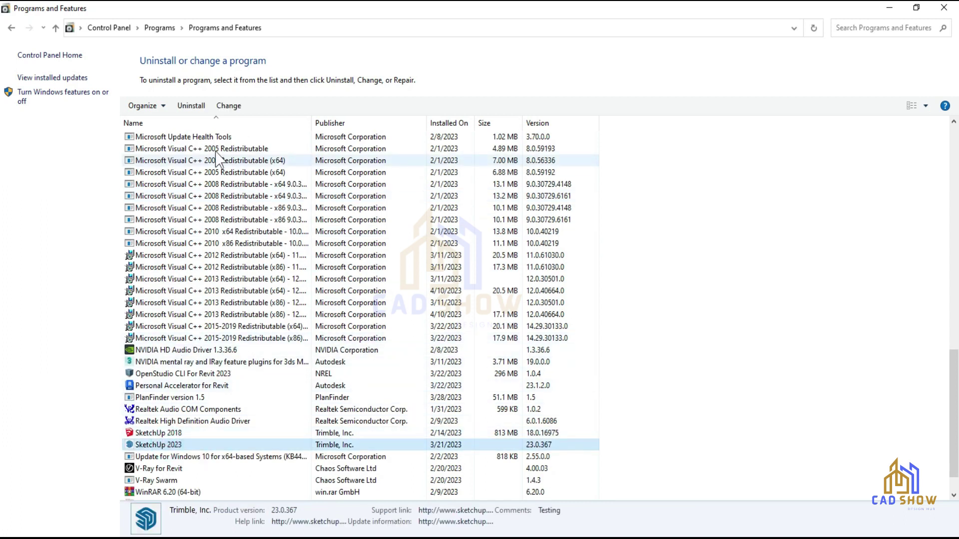
pyautogui.click(184, 105)
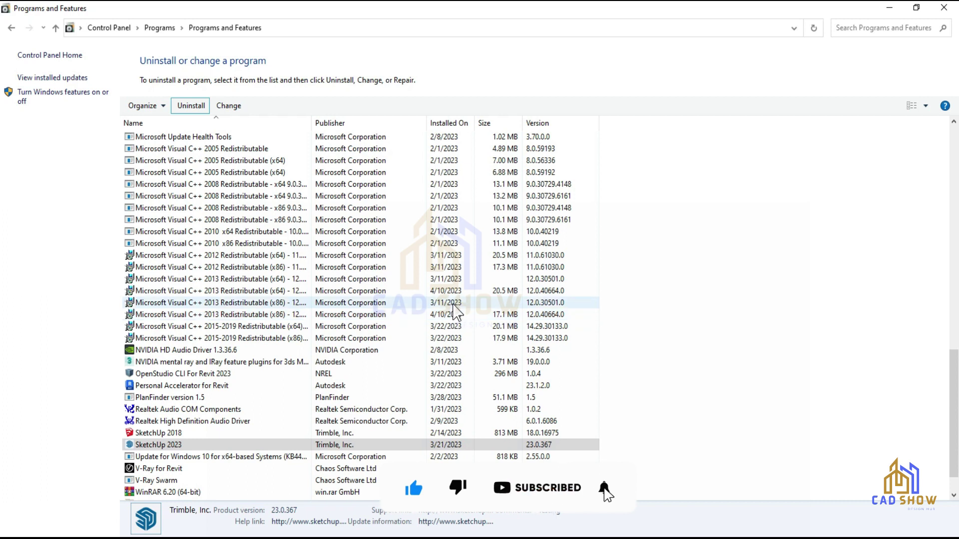
pyautogui.scroll(-1, 453, 305)
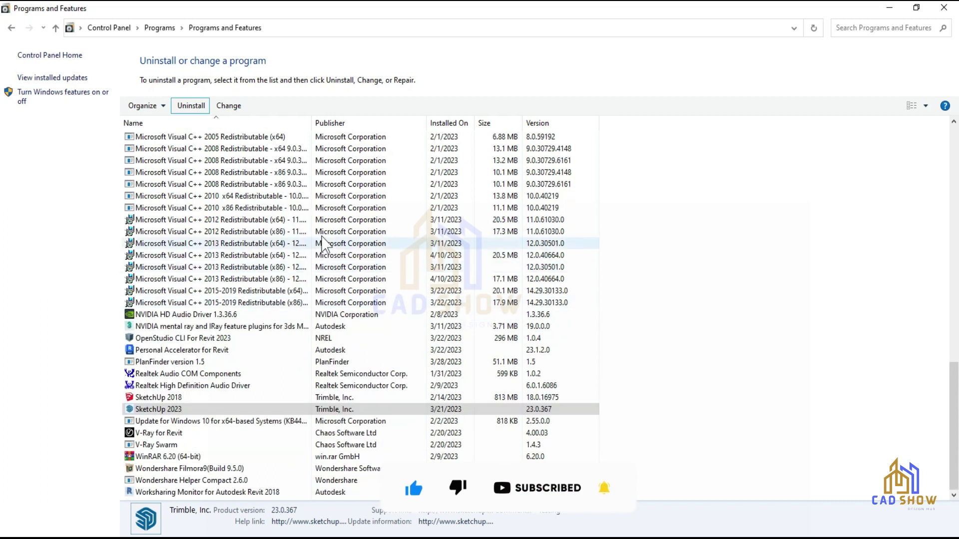
pyautogui.scroll(2, 462, 469)
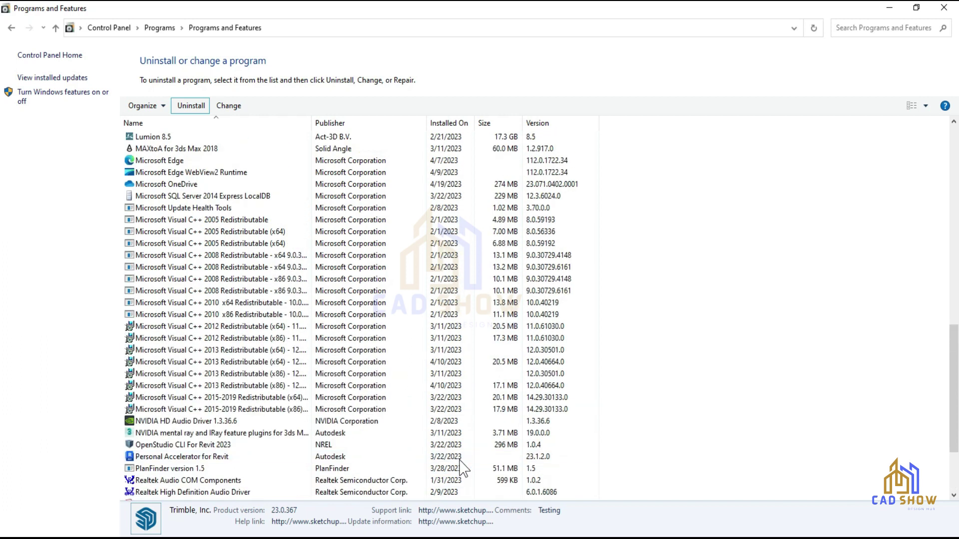
pyautogui.scroll(1, 459, 460)
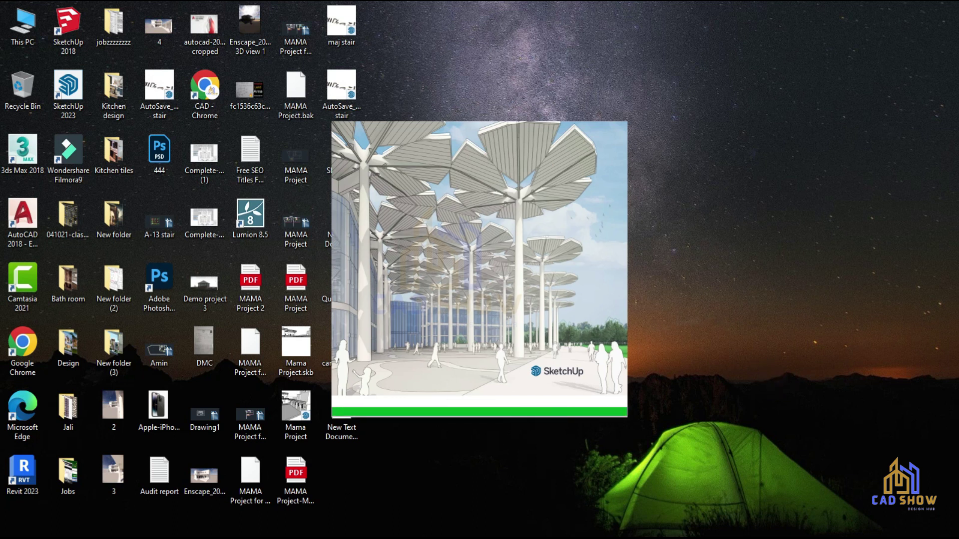
# Confirm the removal of SketchUp 2023 in its uninstaller and finish the wizard
pyautogui.moveTo(510, 538)
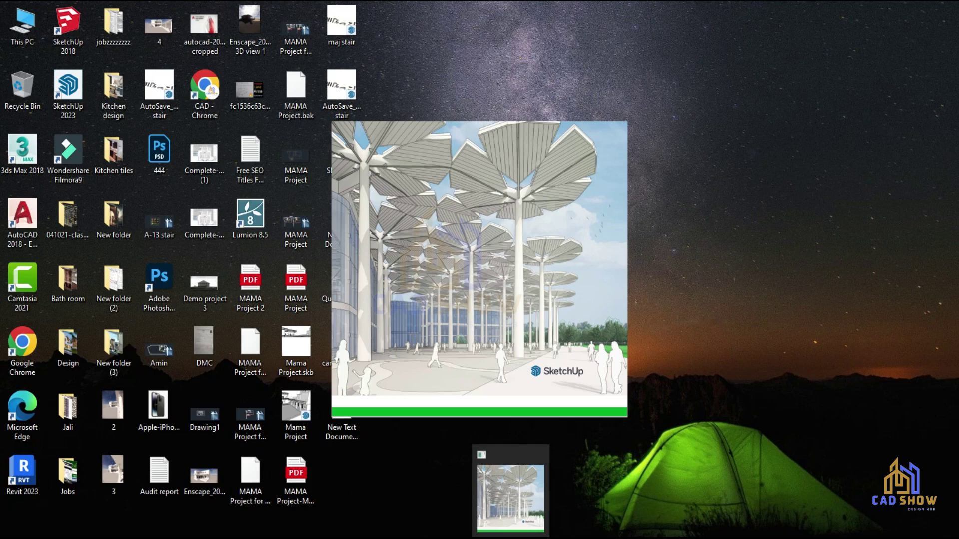
pyautogui.click(458, 538)
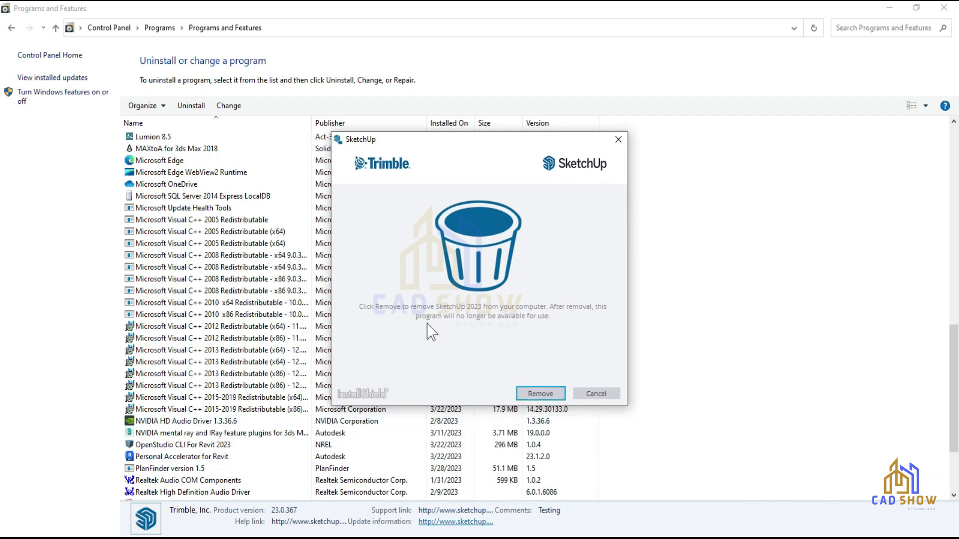
pyautogui.click(530, 394)
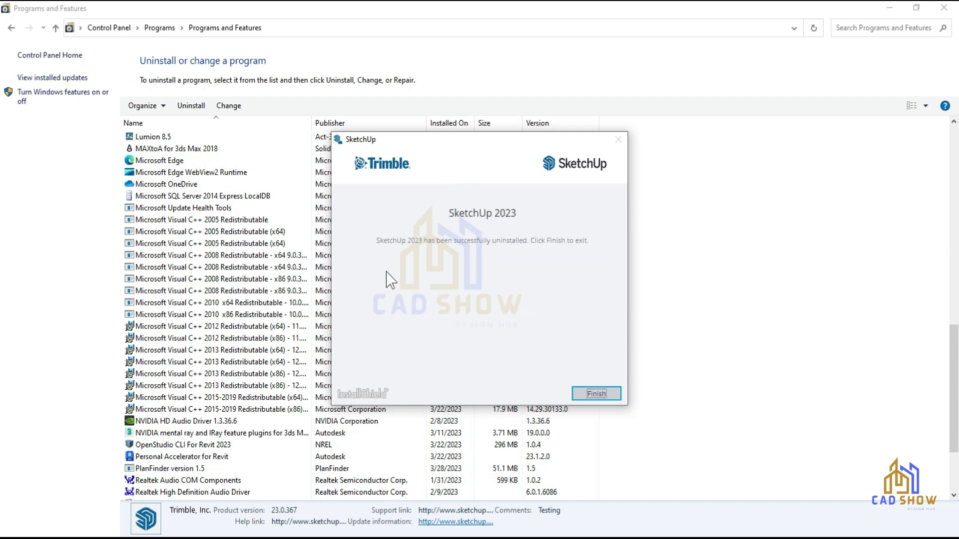
pyautogui.click(594, 394)
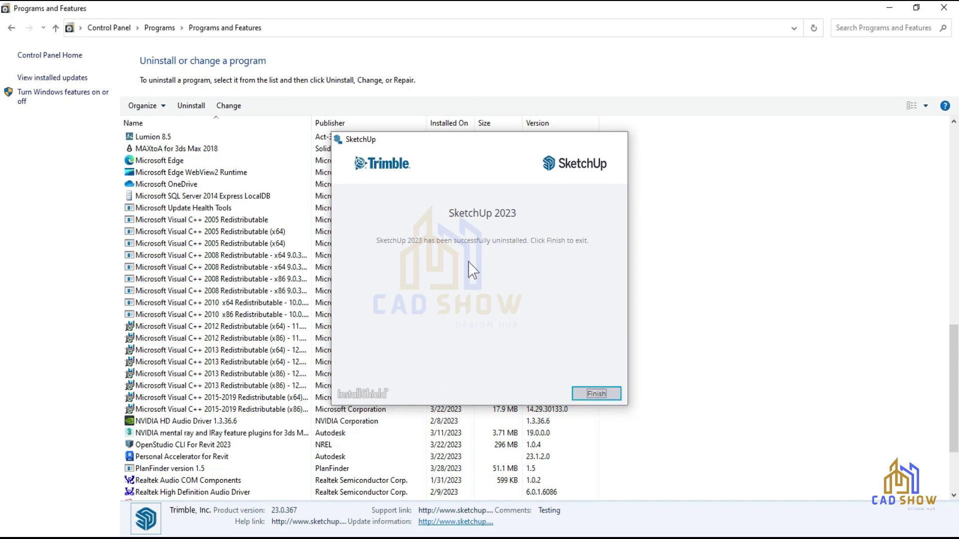
pyautogui.scroll(-3, 330, 302)
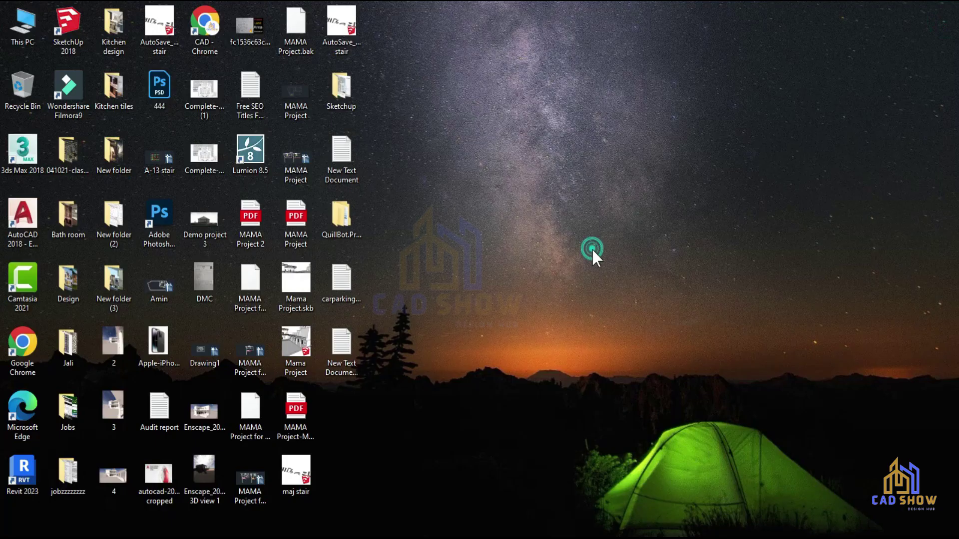
# Open Local Disk (C:) in File Explorer
pyautogui.doubleClick(17, 31)
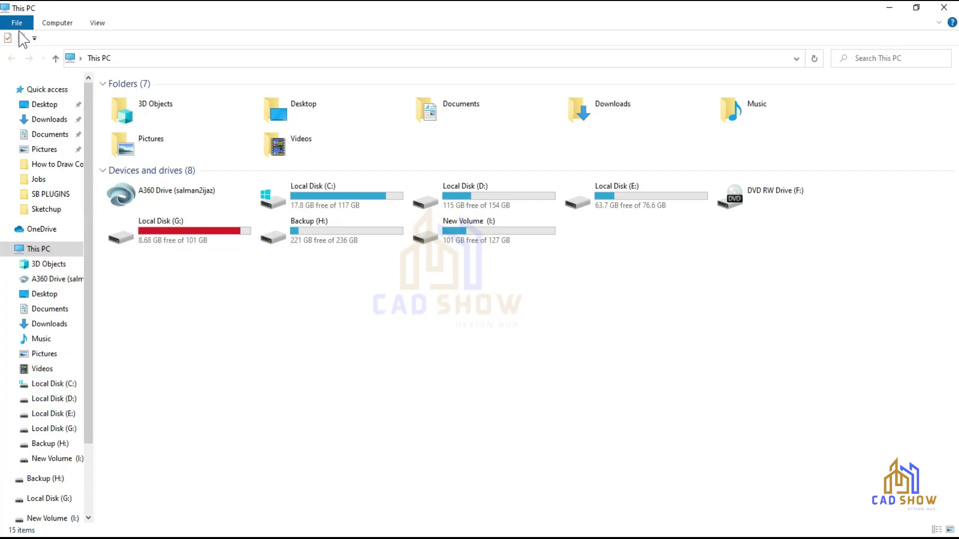
pyautogui.doubleClick(351, 209)
# Set the folder options to not show hidden files, folders, or drives
pyautogui.click(122, 23)
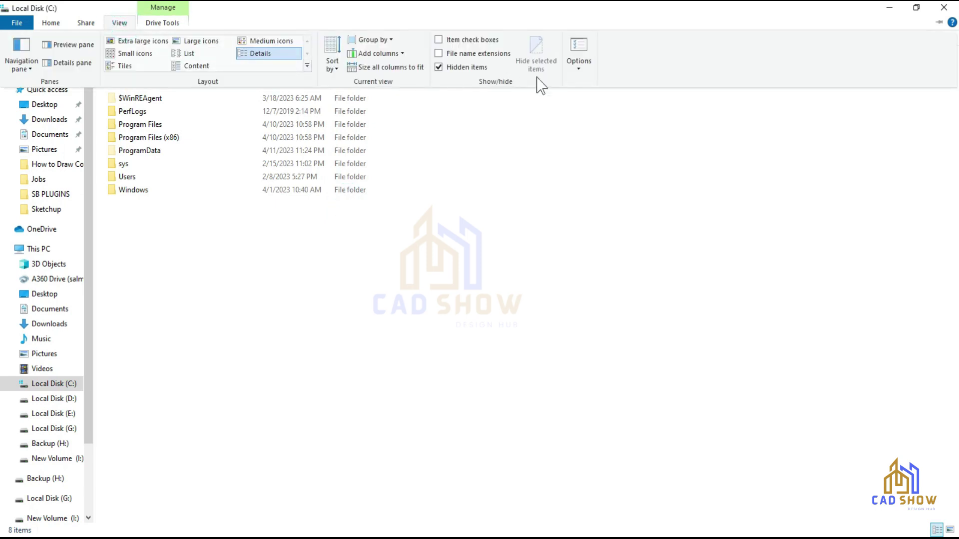
pyautogui.click(577, 75)
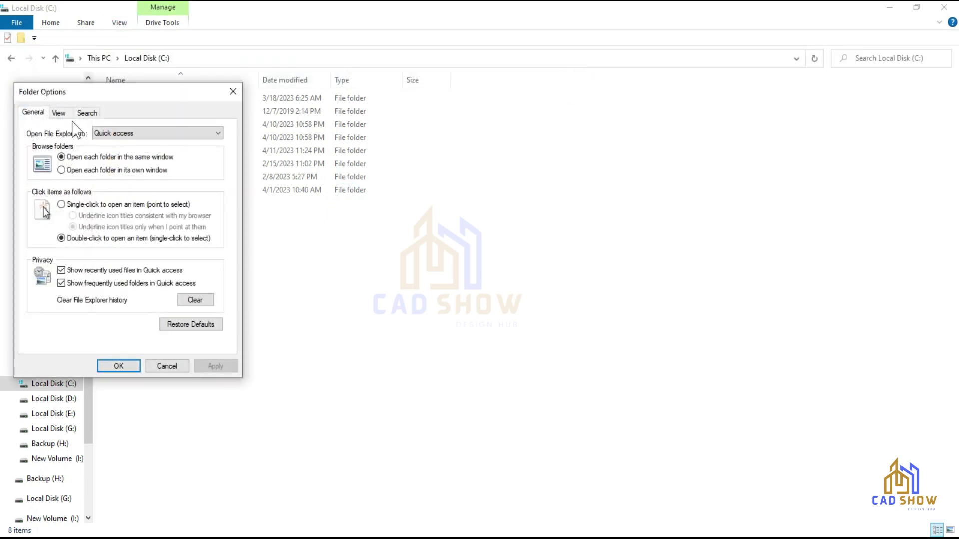
pyautogui.click(59, 113)
pyautogui.click(90, 277)
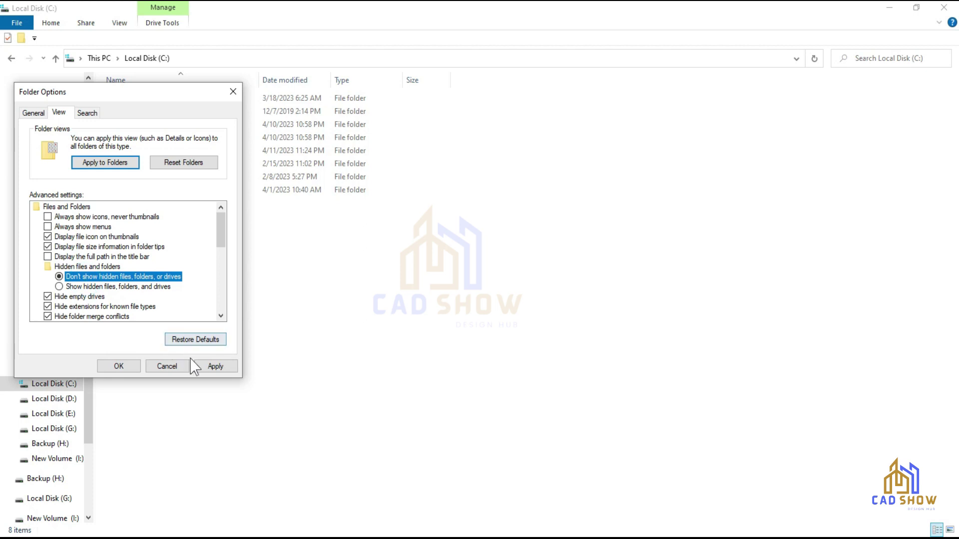
pyautogui.click(214, 366)
pyautogui.click(129, 368)
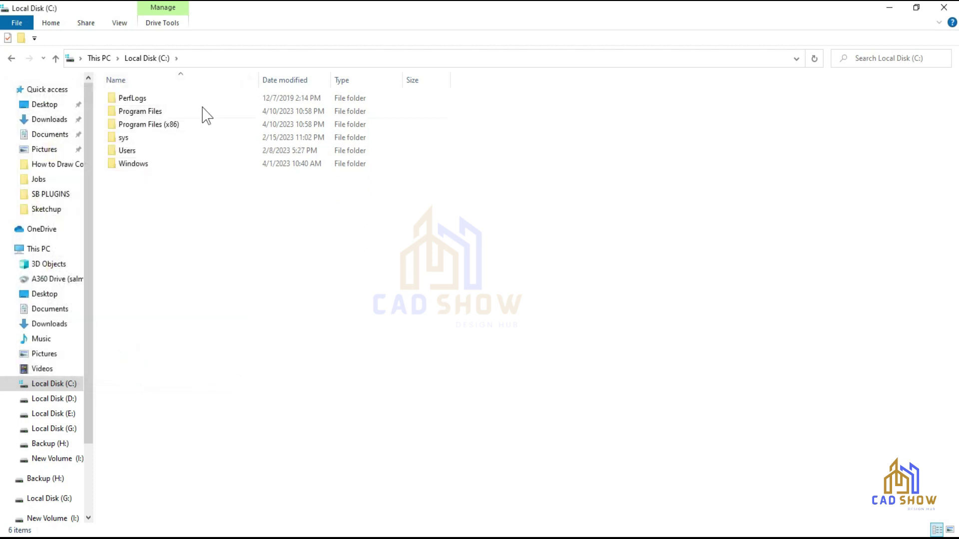
# Check the SketchUp folder in Program Files for leftover SketchUp 2023 content, and return to Local Disk (C:)
pyautogui.doubleClick(137, 113)
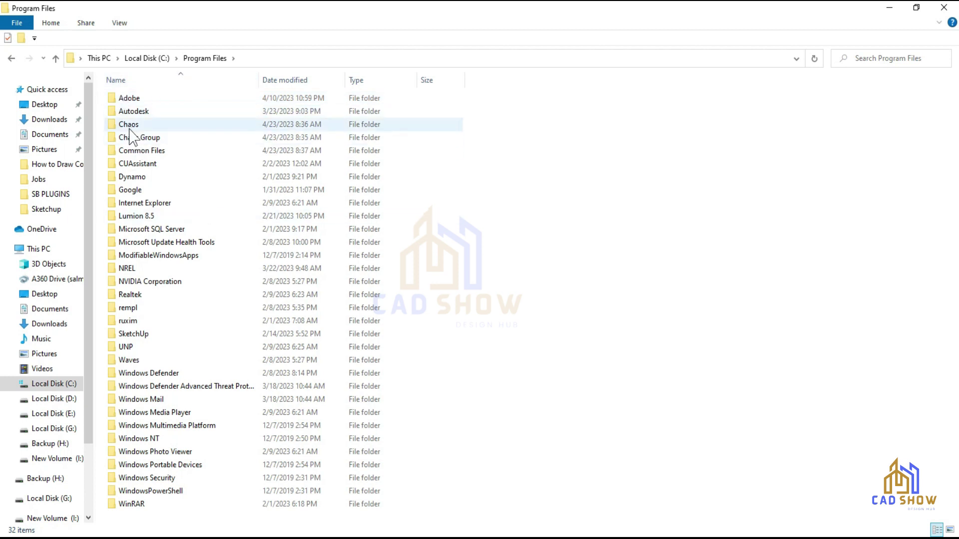
pyautogui.doubleClick(142, 334)
pyautogui.click(165, 101)
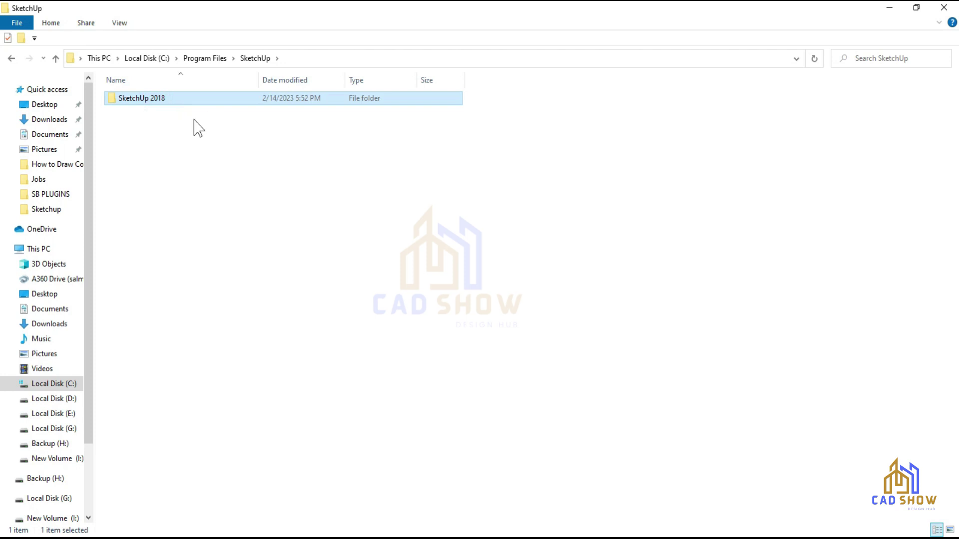
pyautogui.click(12, 58)
pyautogui.click(11, 58)
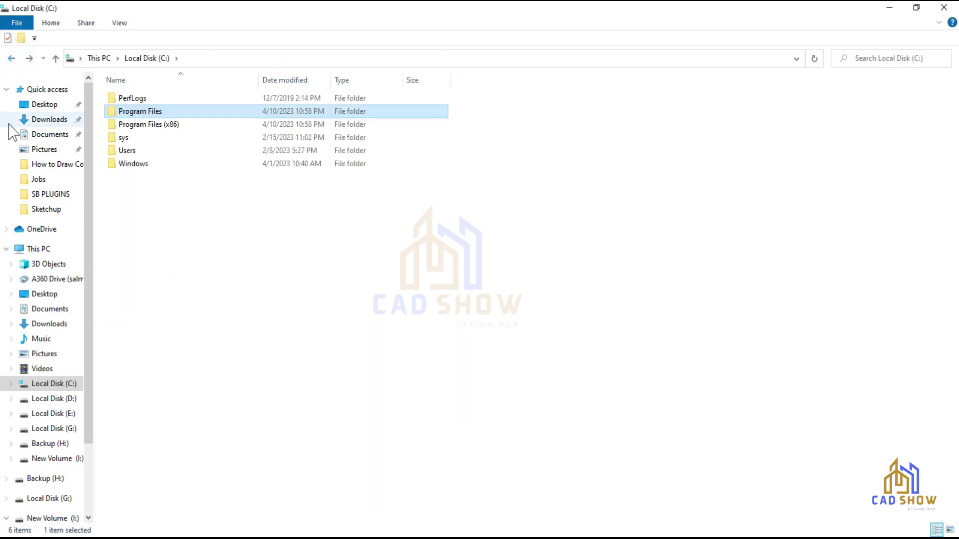
pyautogui.click(11, 57)
pyautogui.doubleClick(336, 201)
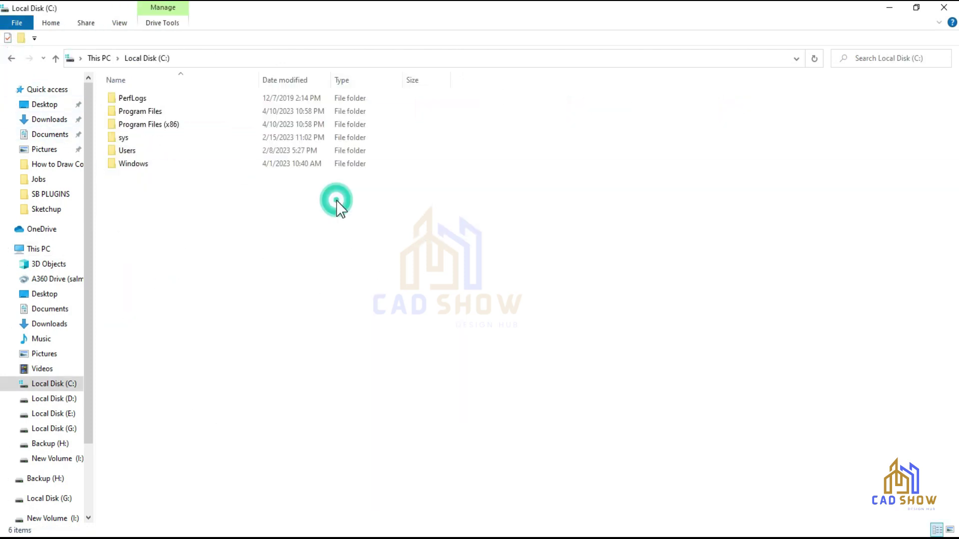
pyautogui.doubleClick(140, 150)
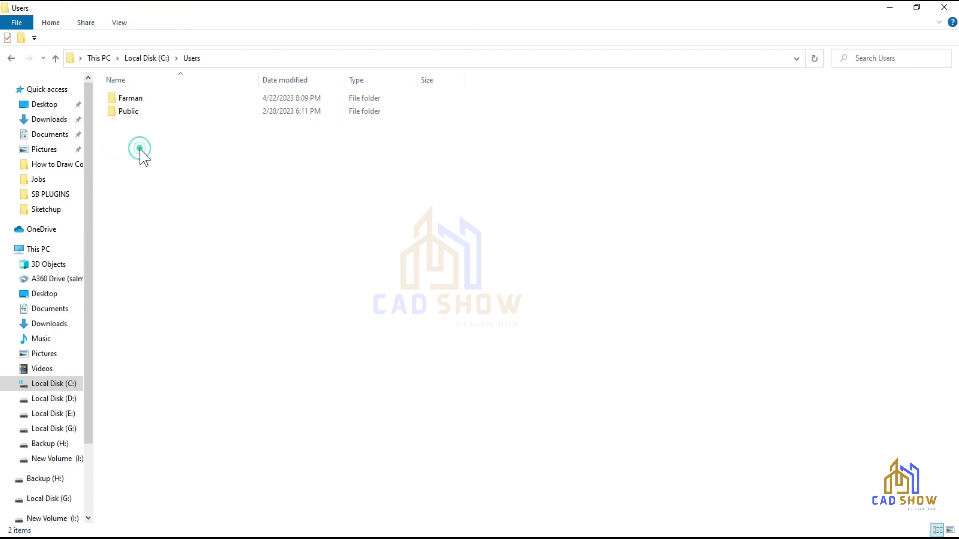
pyautogui.click(11, 58)
# Set the folder options to show hidden files, folders, and drives, and apply the change
pyautogui.click(119, 23)
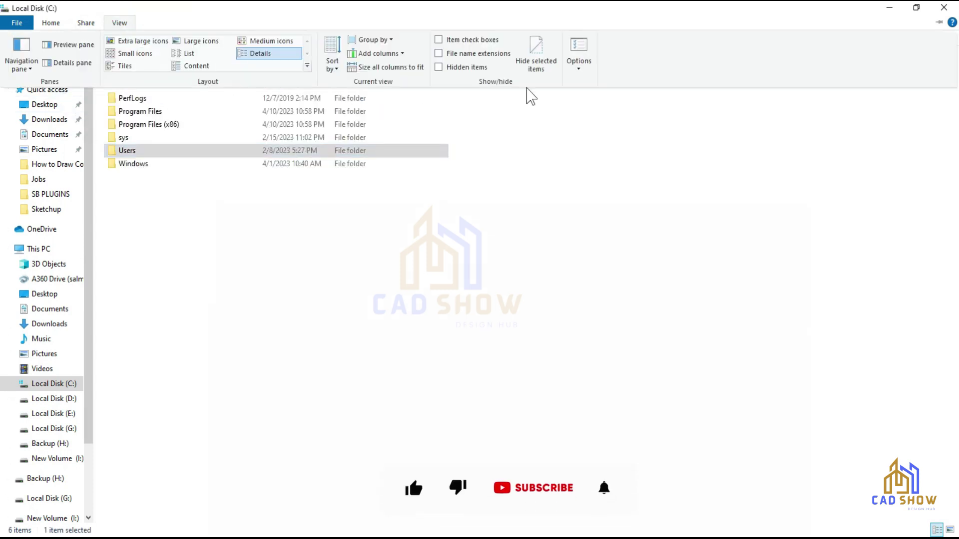
pyautogui.click(576, 72)
pyautogui.moveTo(89, 99); pyautogui.dragTo(327, 105)
pyautogui.click(223, 125)
pyautogui.click(252, 298)
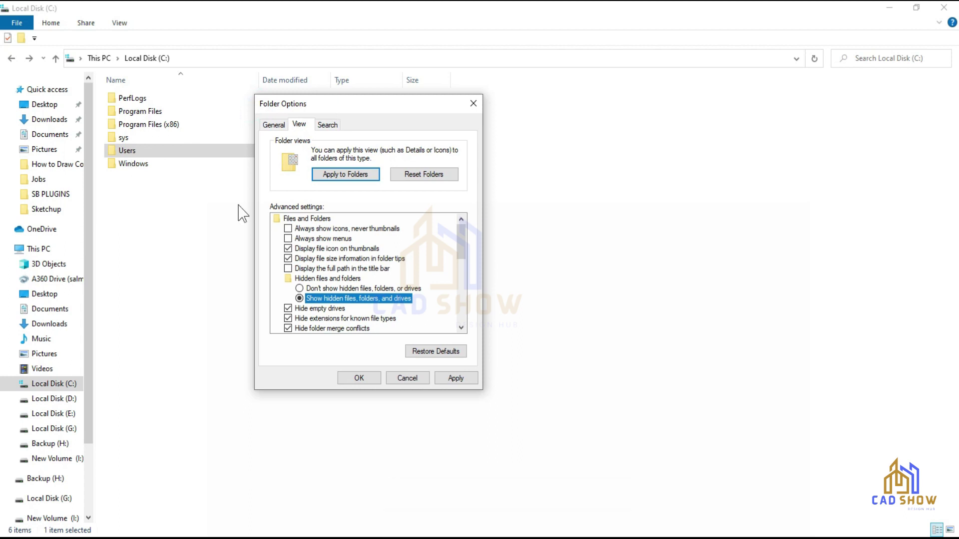
pyautogui.click(443, 378)
pyautogui.click(358, 378)
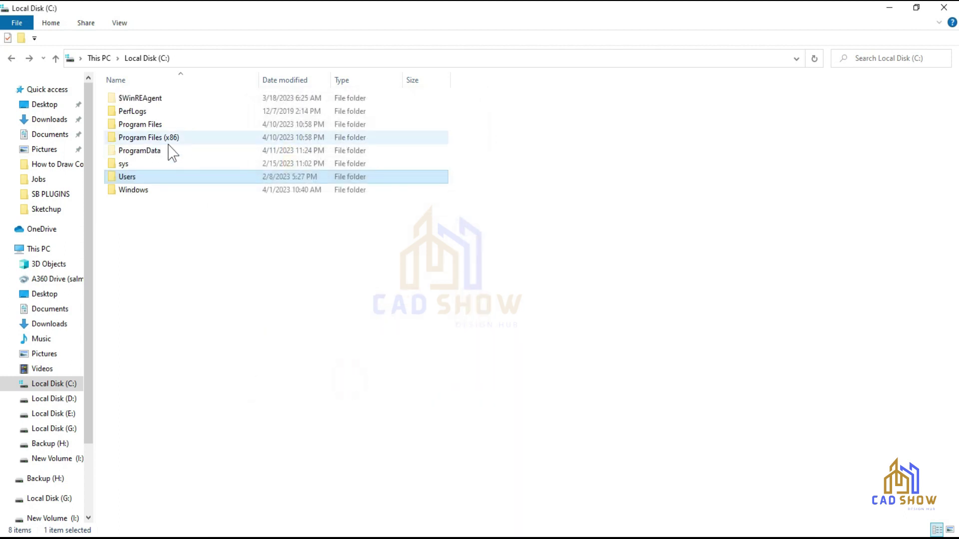
# Delete the SketchUp2023.lic file from the SketchUp folder inside ProgramData on Local Disk (C:)
pyautogui.doubleClick(138, 152)
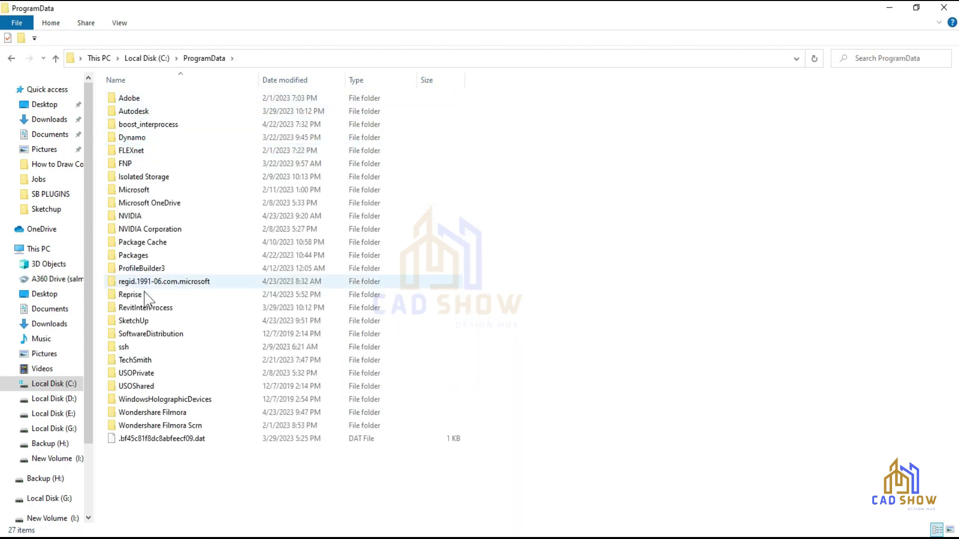
pyautogui.rightClick(131, 324)
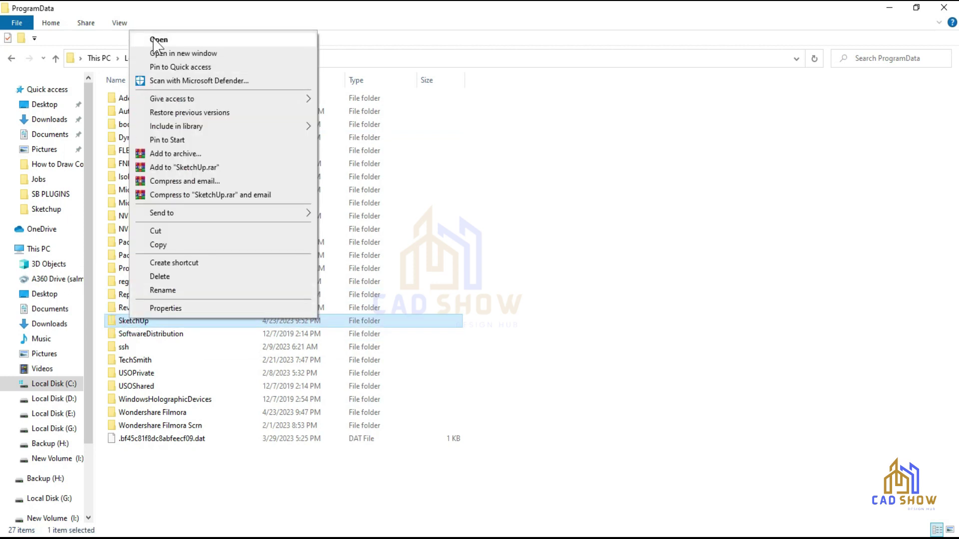
pyautogui.click(154, 37)
pyautogui.click(219, 181)
pyautogui.click(13, 59)
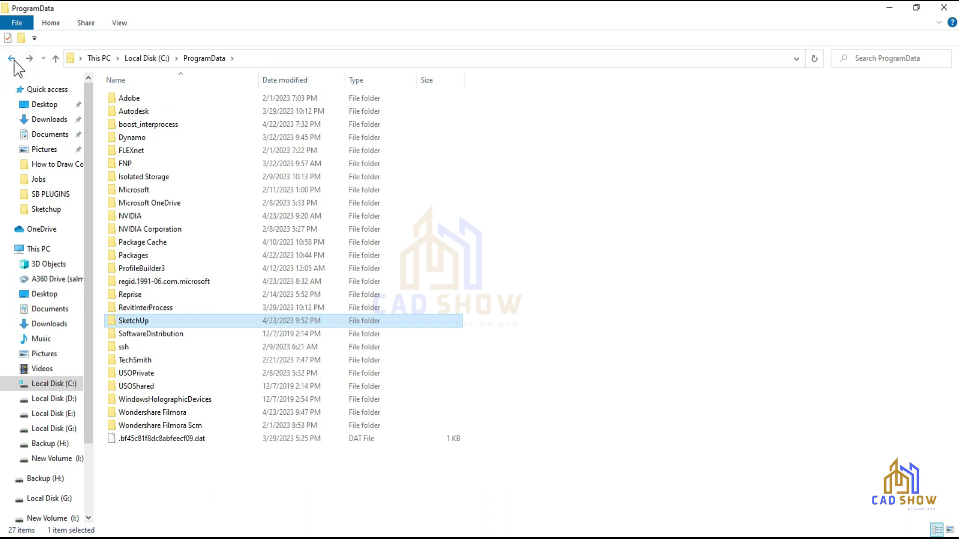
pyautogui.click(30, 58)
pyautogui.click(154, 151)
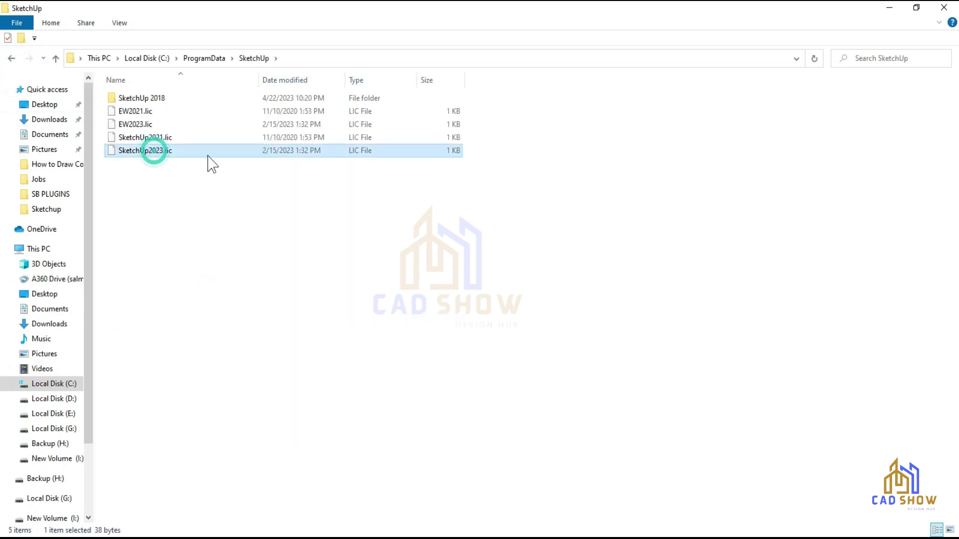
pyautogui.press('Delete')
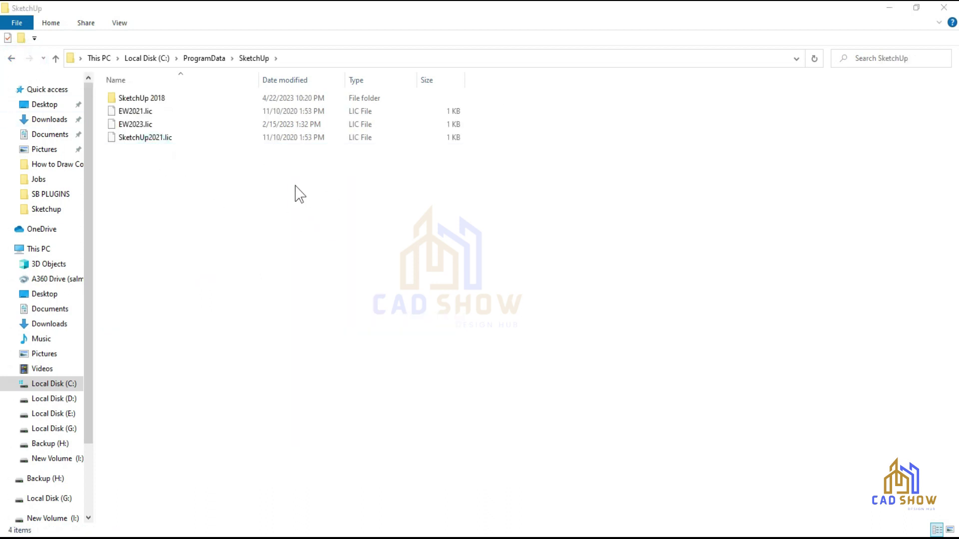
# Return from ProgramData to Local Disk (C:) and open the user's profile folder inside Users
pyautogui.click(10, 60)
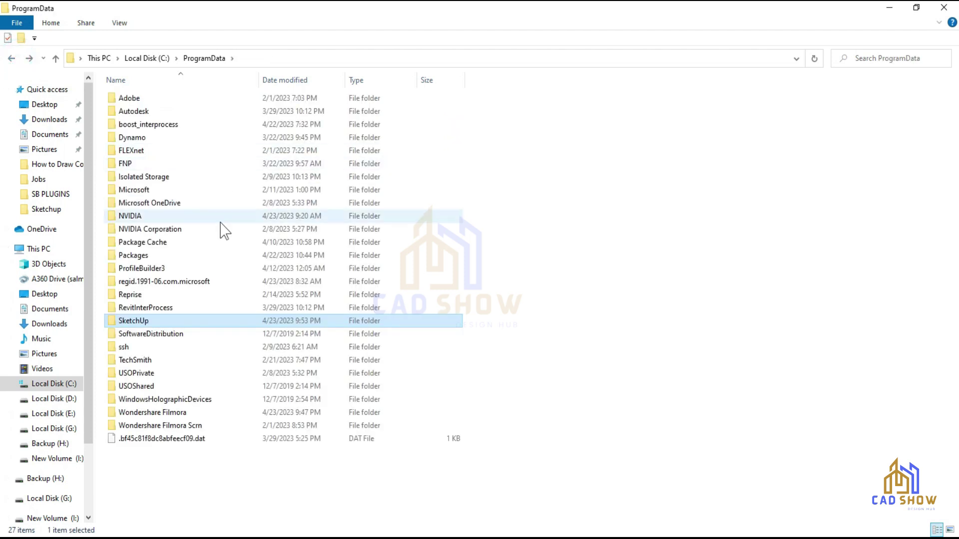
pyautogui.click(11, 59)
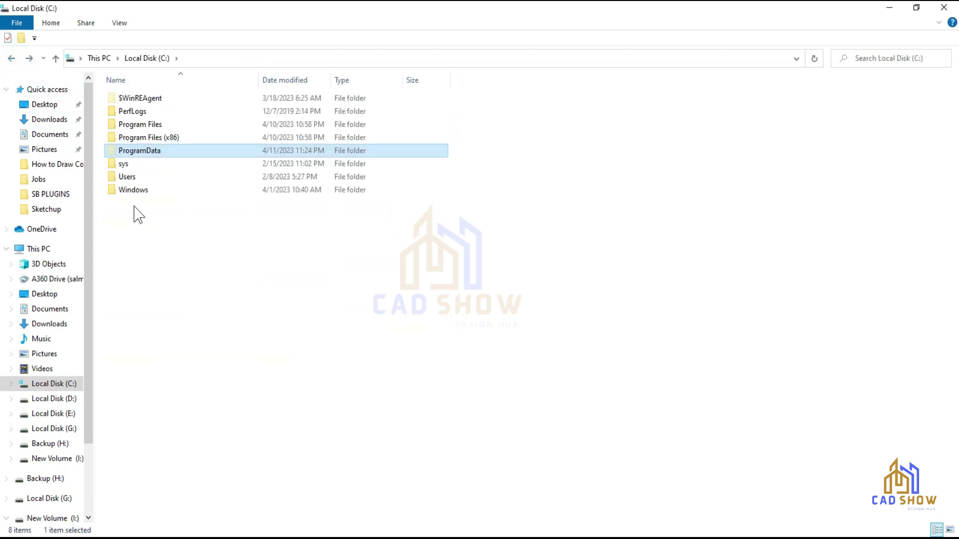
pyautogui.click(136, 177)
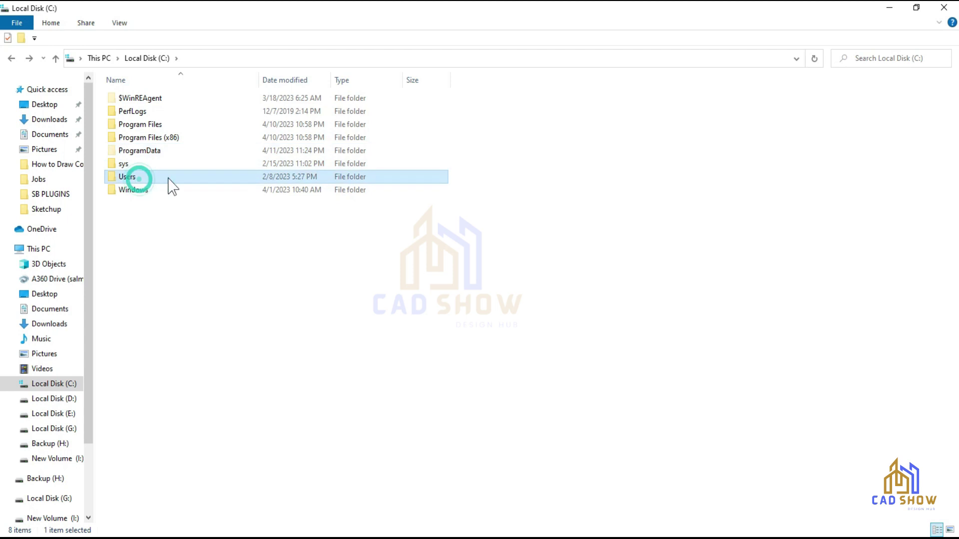
pyautogui.rightClick(188, 180)
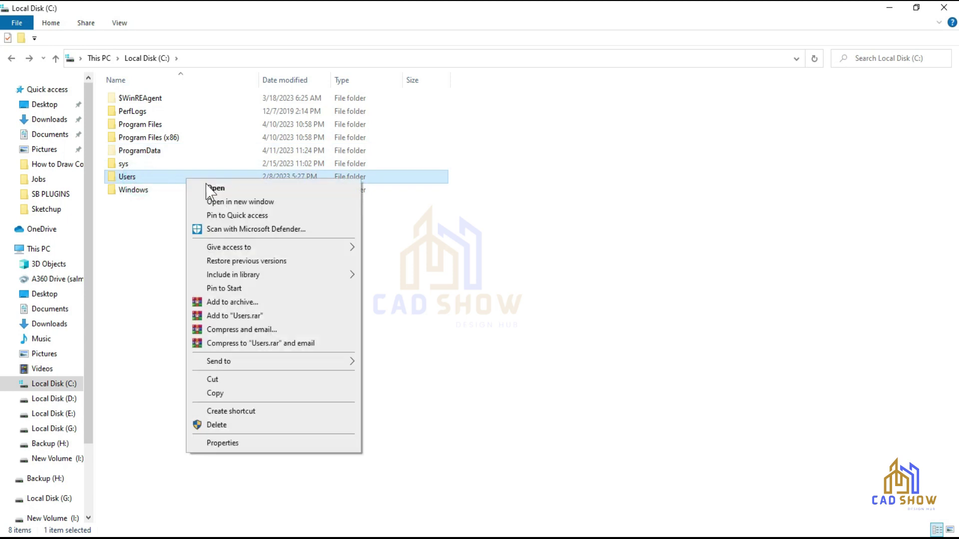
pyautogui.click(231, 189)
pyautogui.click(140, 108)
pyautogui.rightClick(145, 111)
pyautogui.click(160, 119)
# Open the Roaming folder inside the profile's hidden AppData folder
pyautogui.click(129, 112)
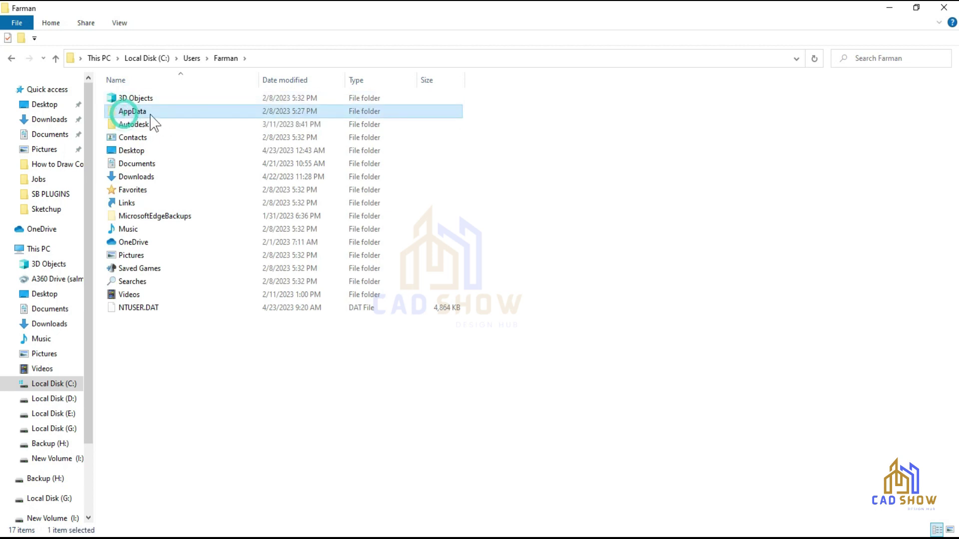
pyautogui.rightClick(145, 113)
pyautogui.click(169, 122)
pyautogui.click(146, 126)
pyautogui.rightClick(147, 127)
pyautogui.click(170, 135)
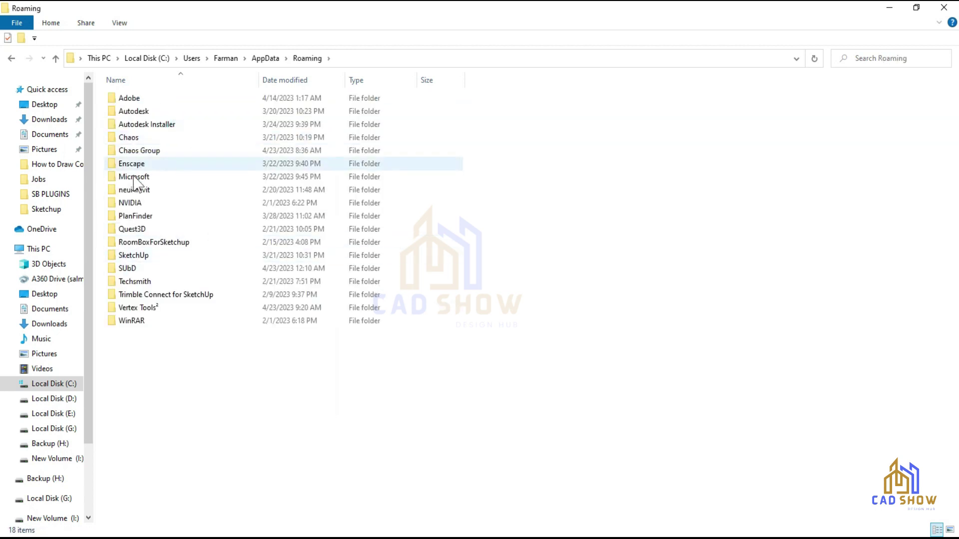
# Delete the SketchUp 2023 folder from the SketchUp folder inside Roaming, and close the file window
pyautogui.click(143, 255)
pyautogui.rightClick(144, 255)
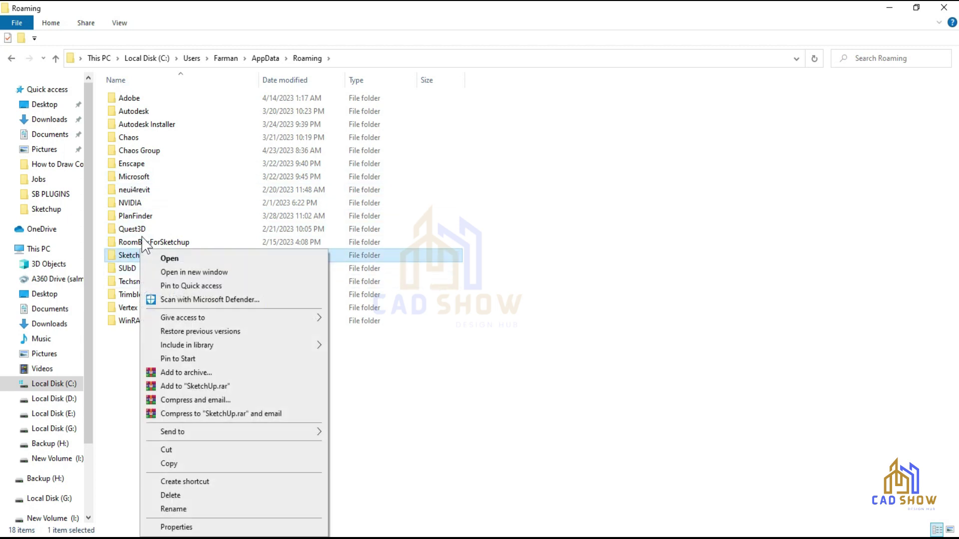
pyautogui.click(170, 261)
pyautogui.click(150, 177)
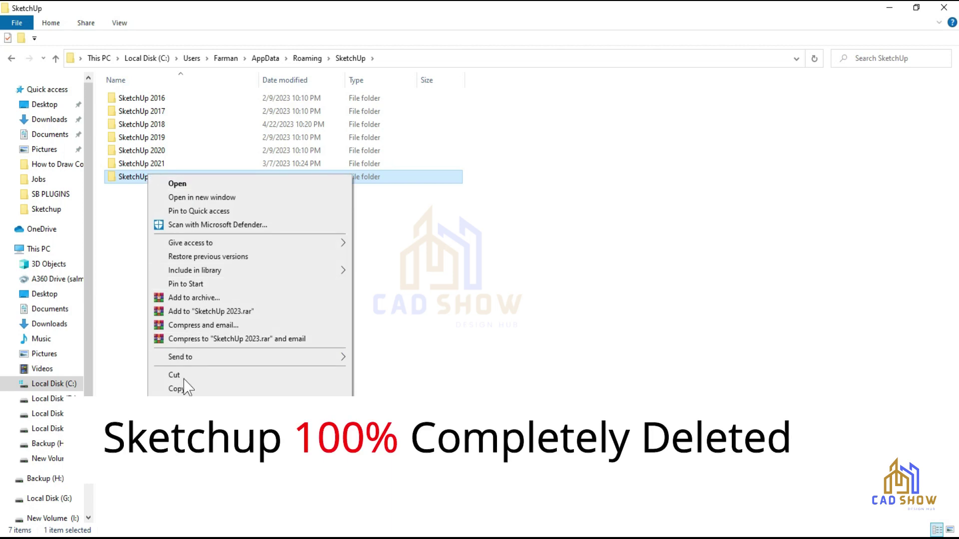
pyautogui.click(194, 420)
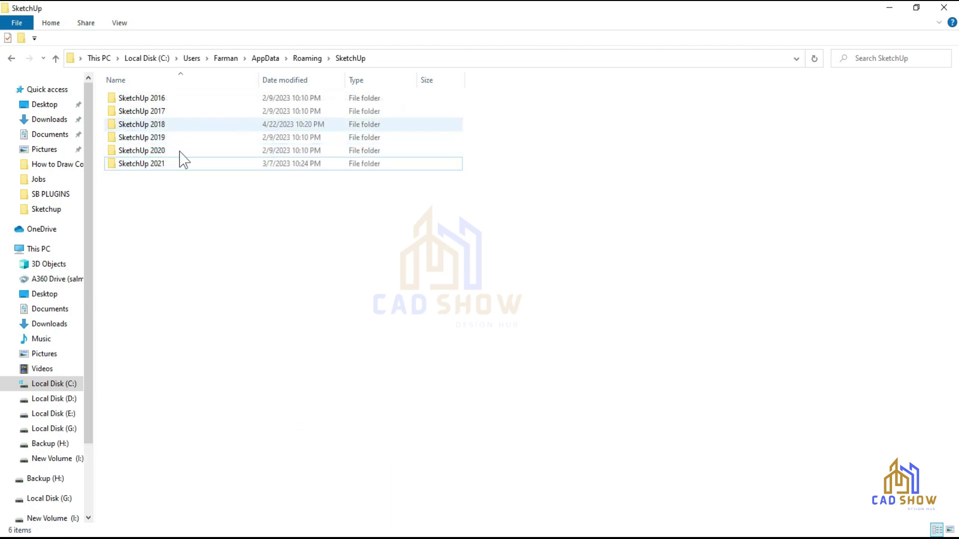
pyautogui.click(945, 11)
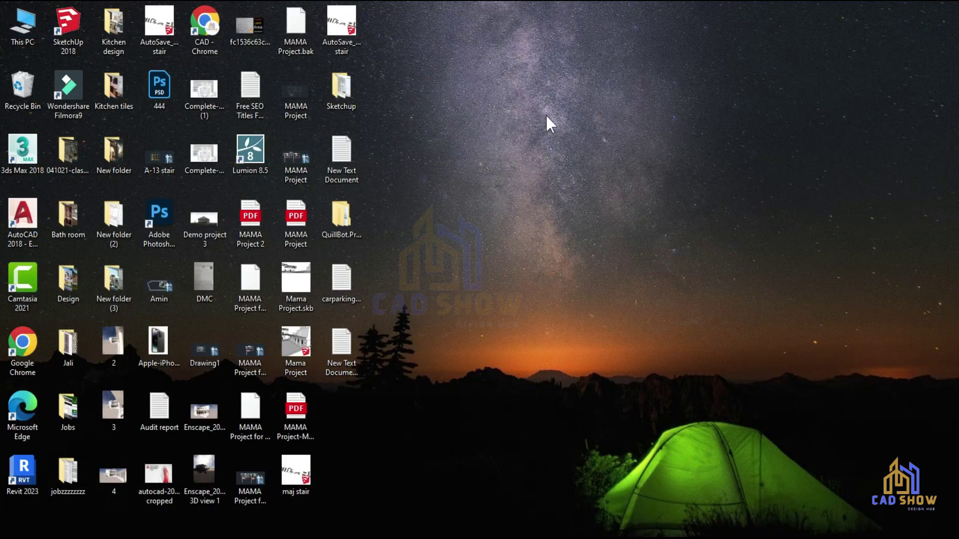
# Empty the Recycle Bin on the desktop, confirming the permanent deletion of its items
pyautogui.rightClick(30, 88)
pyautogui.click(45, 109)
pyautogui.click(538, 281)
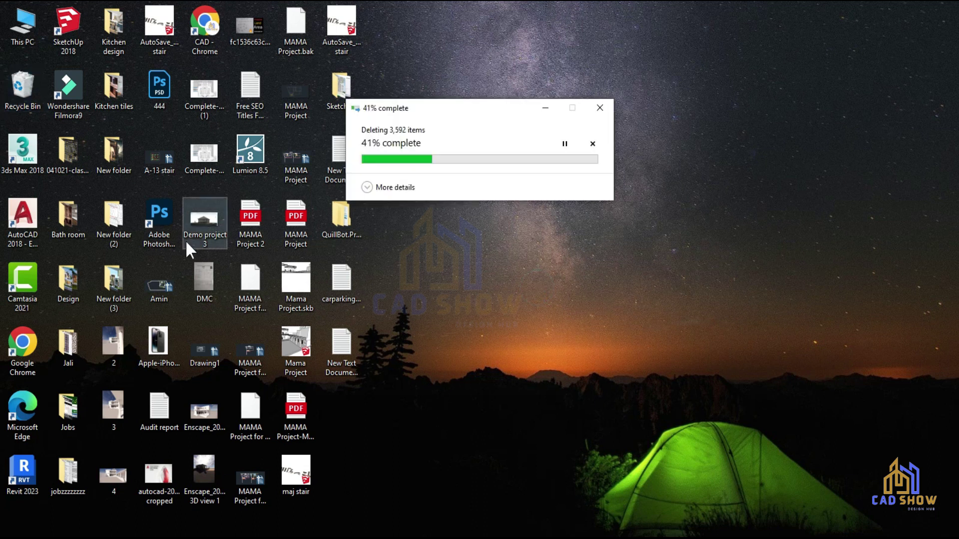